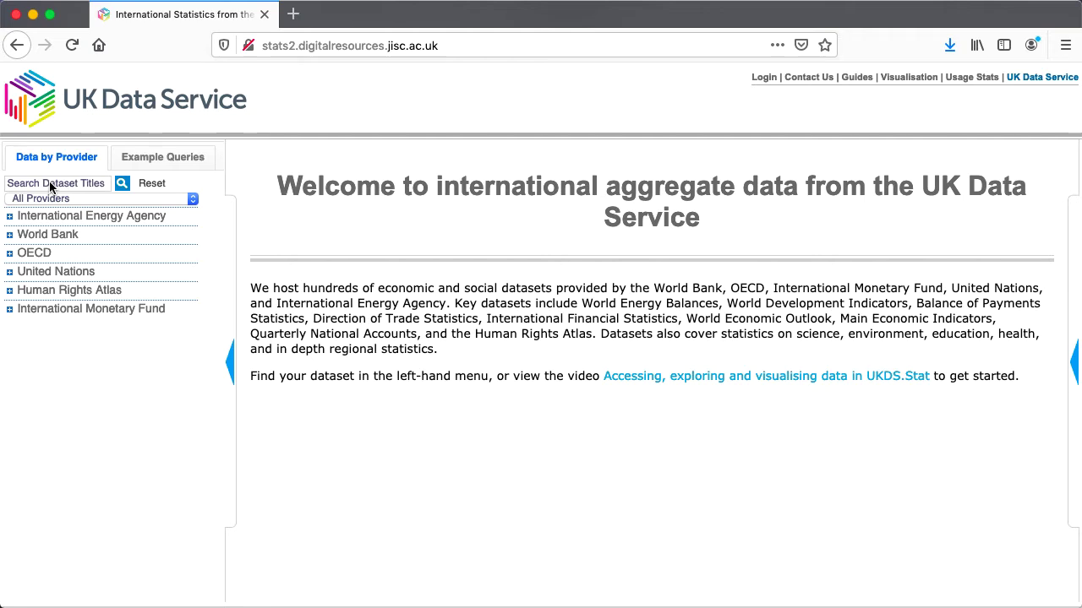
Open the World Development Indicators 2019Q3 Edition dataset from the World Bank list.
left_click(45, 237)
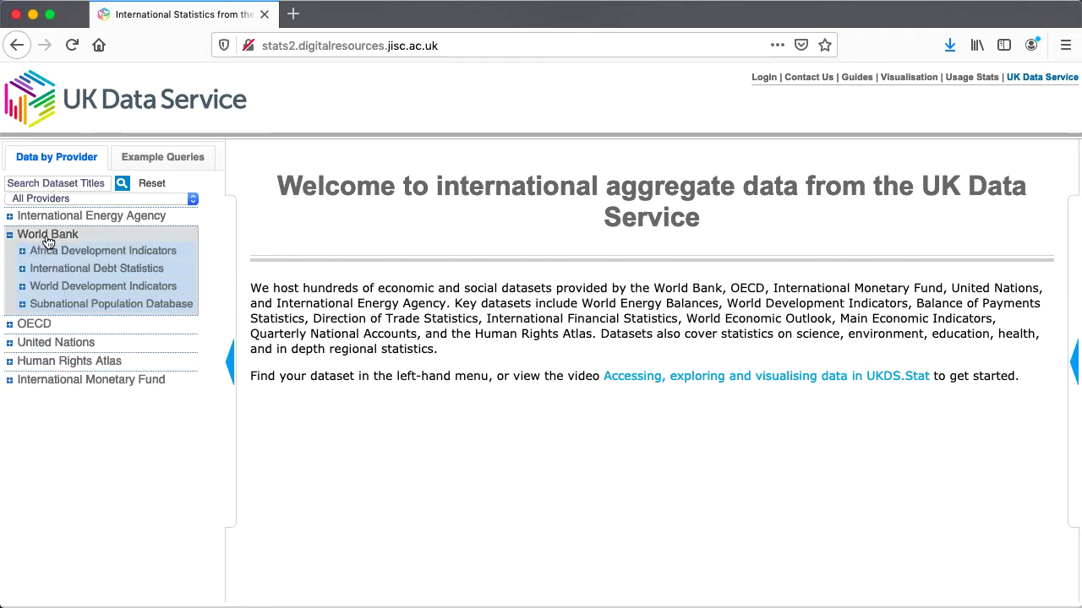
left_click(71, 287)
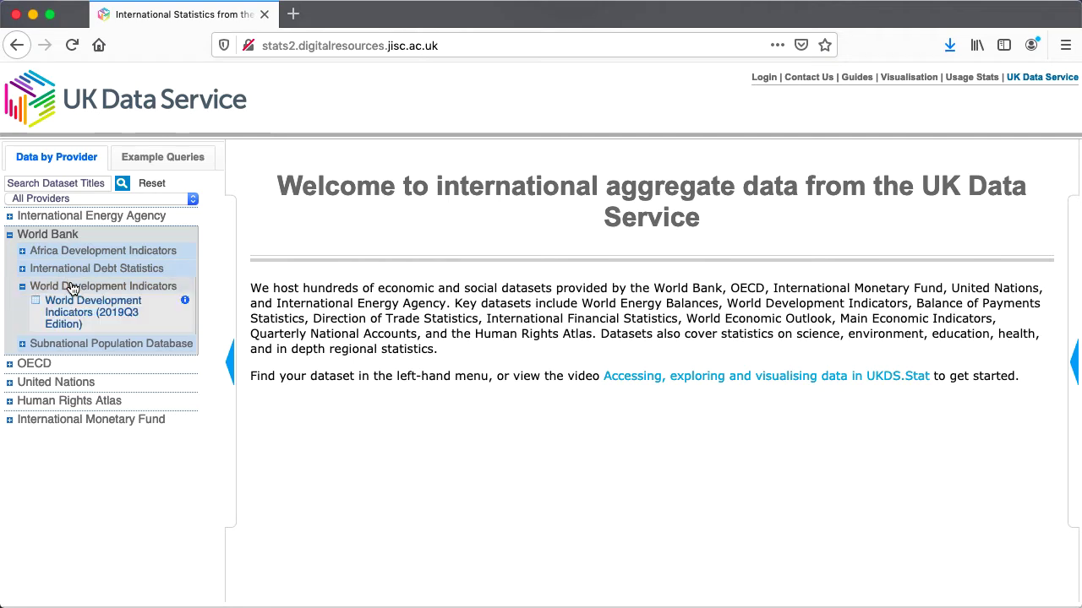
left_click(97, 314)
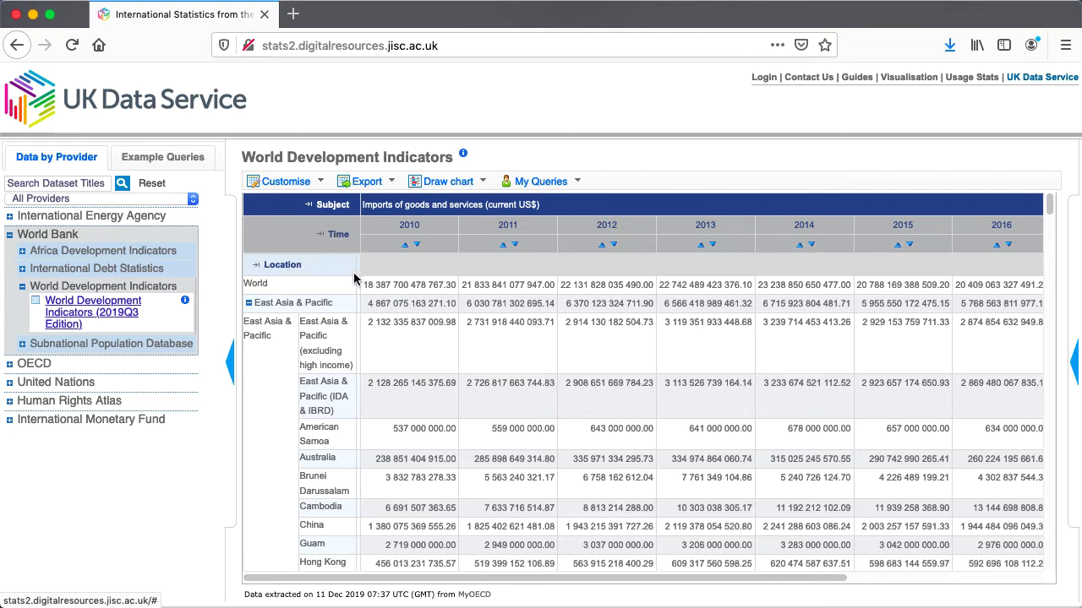
Set the table's time range to start in 1980 and redisplay the data.
left_click(333, 242)
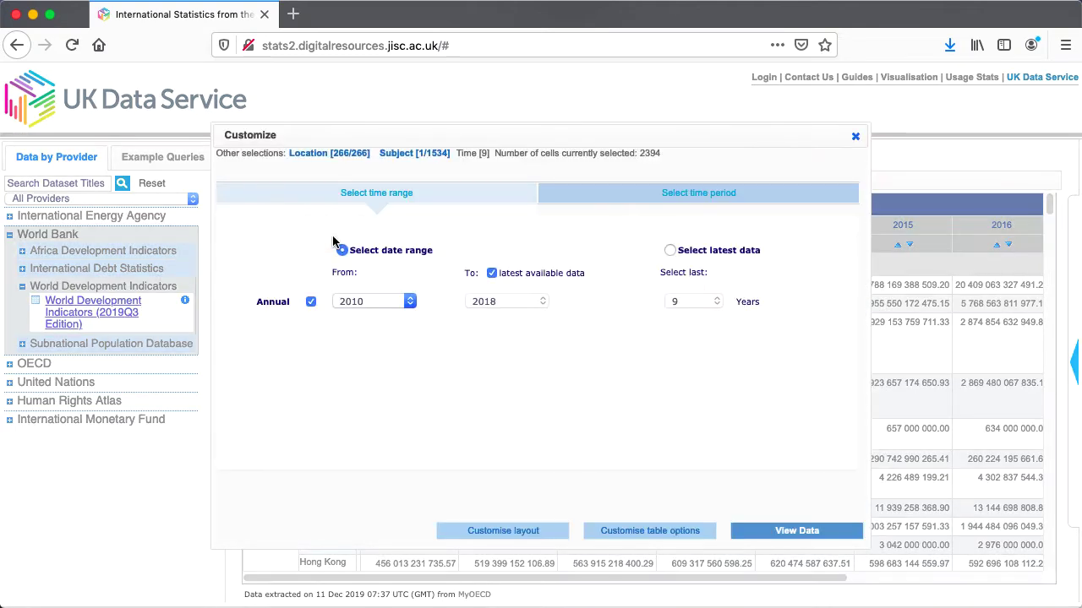
left_click(387, 303)
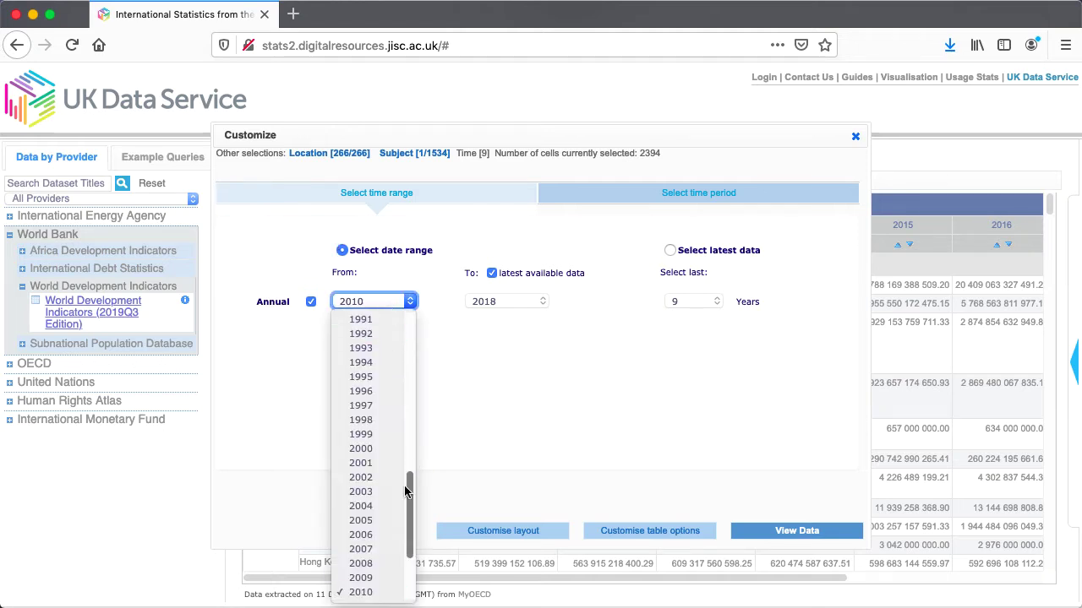
left_click_drag(405, 491, 405, 401)
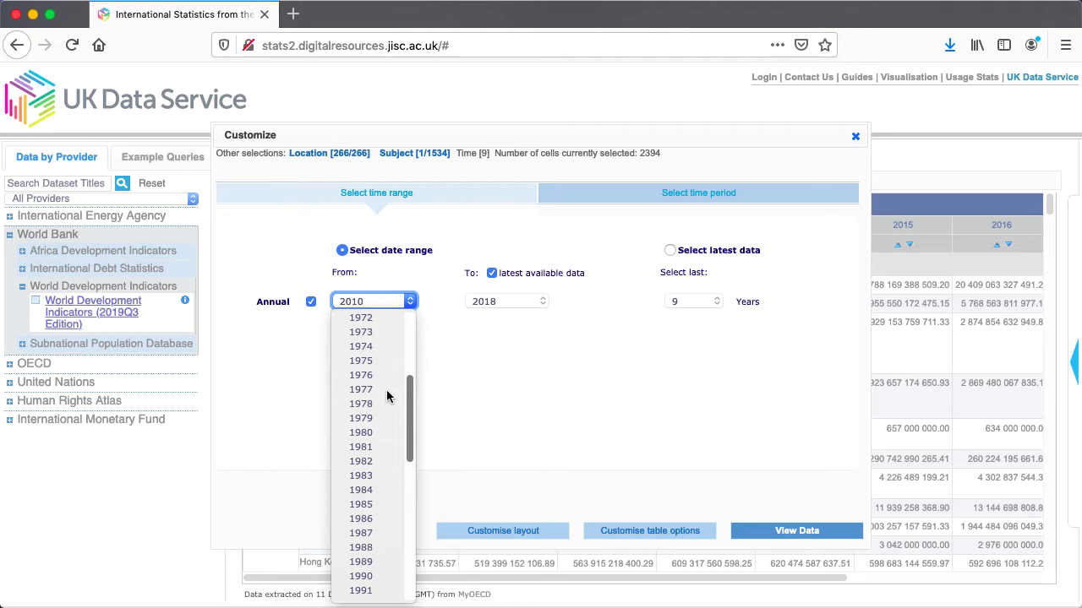
left_click(382, 432)
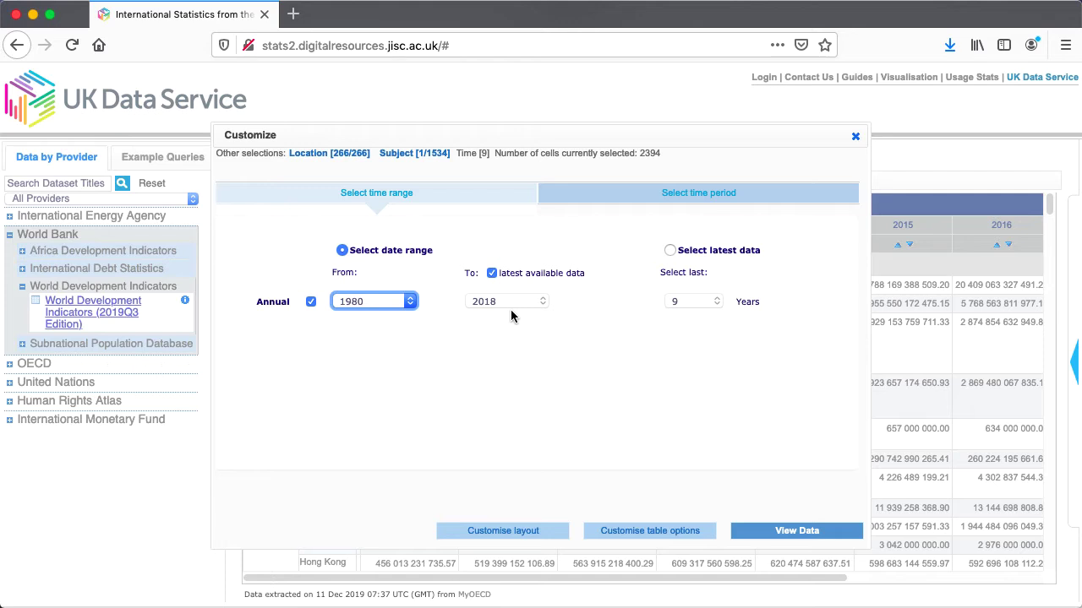
left_click(682, 200)
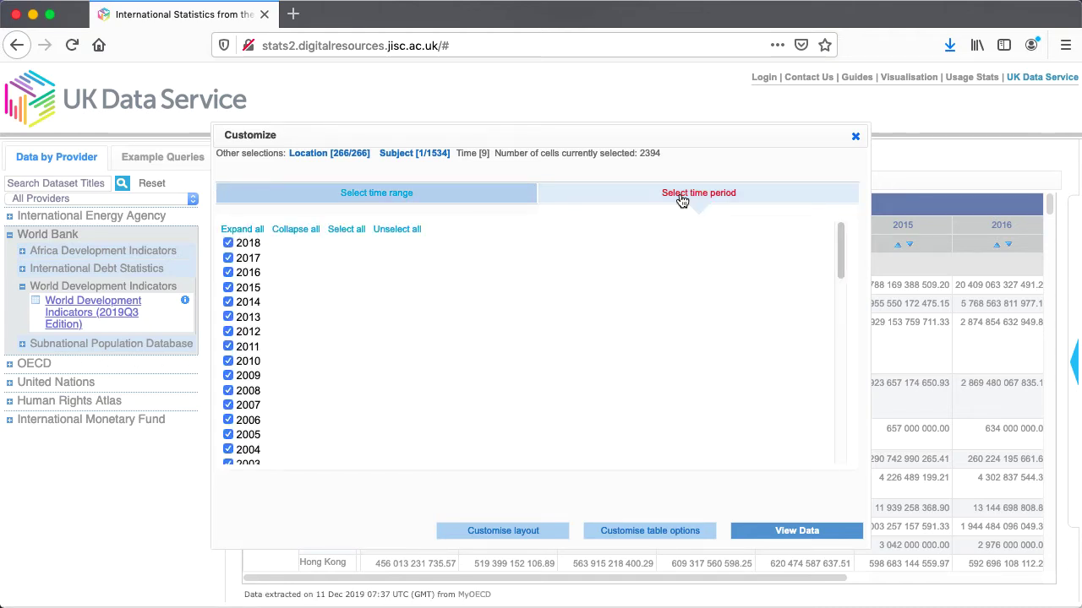
left_click(444, 201)
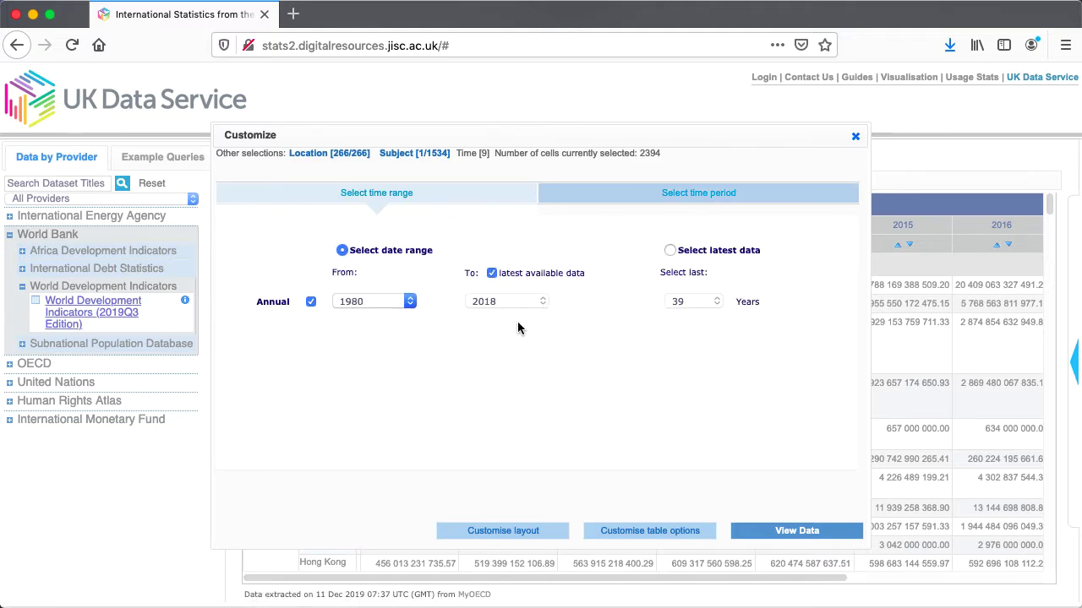
left_click(795, 531)
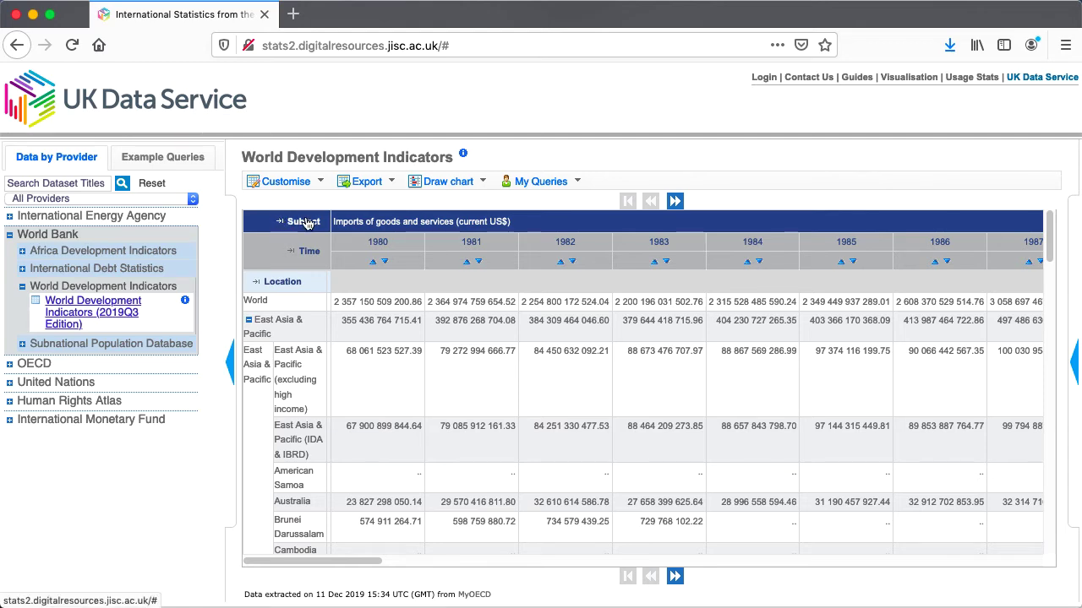
Clear all currently selected subjects in the subject selection.
left_click(303, 221)
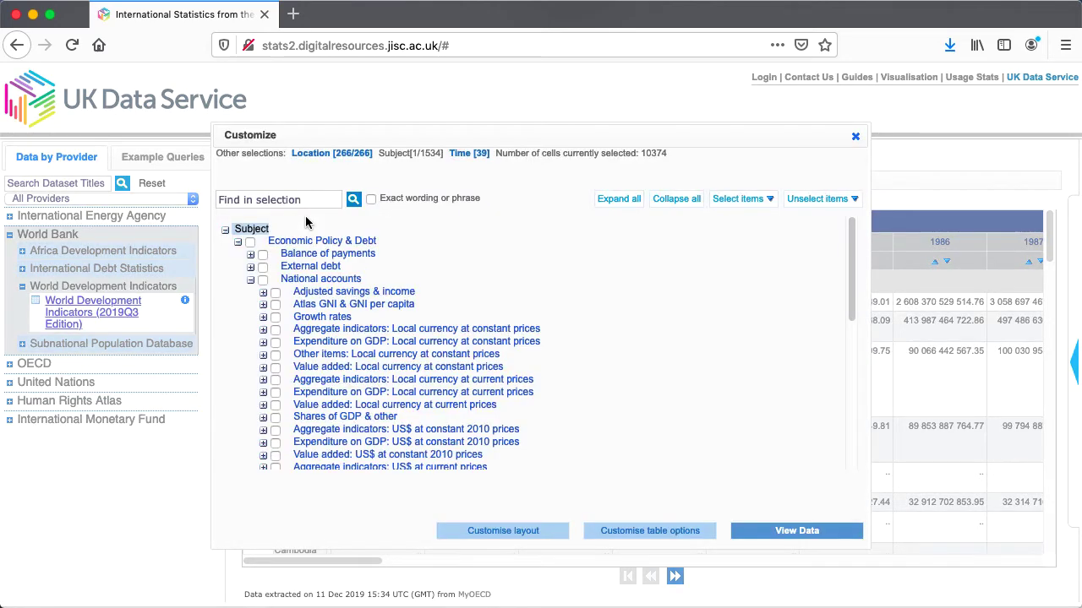
left_click(628, 363)
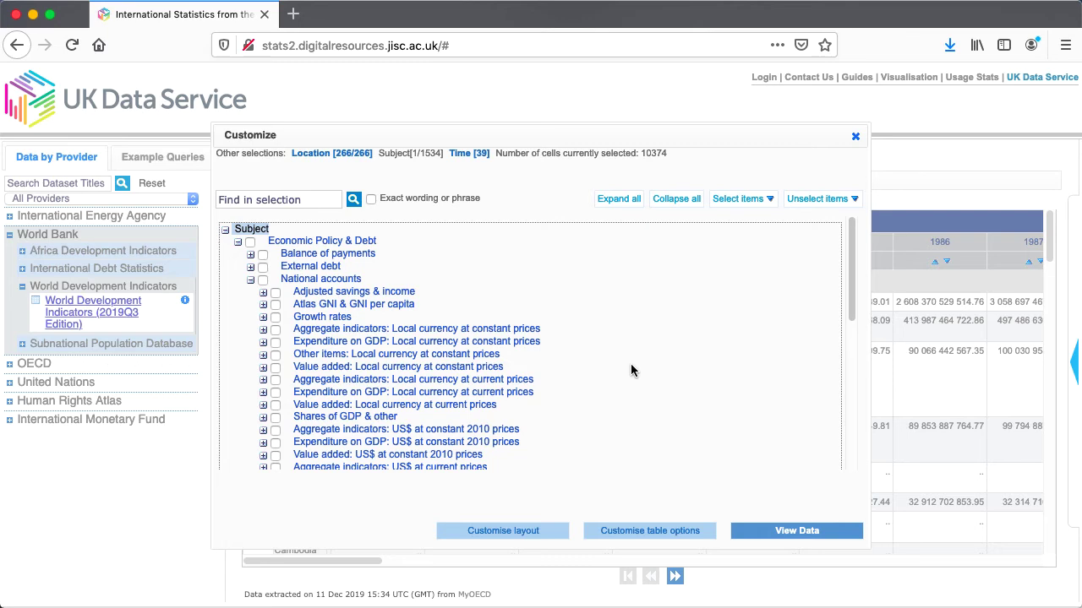
left_click(816, 202)
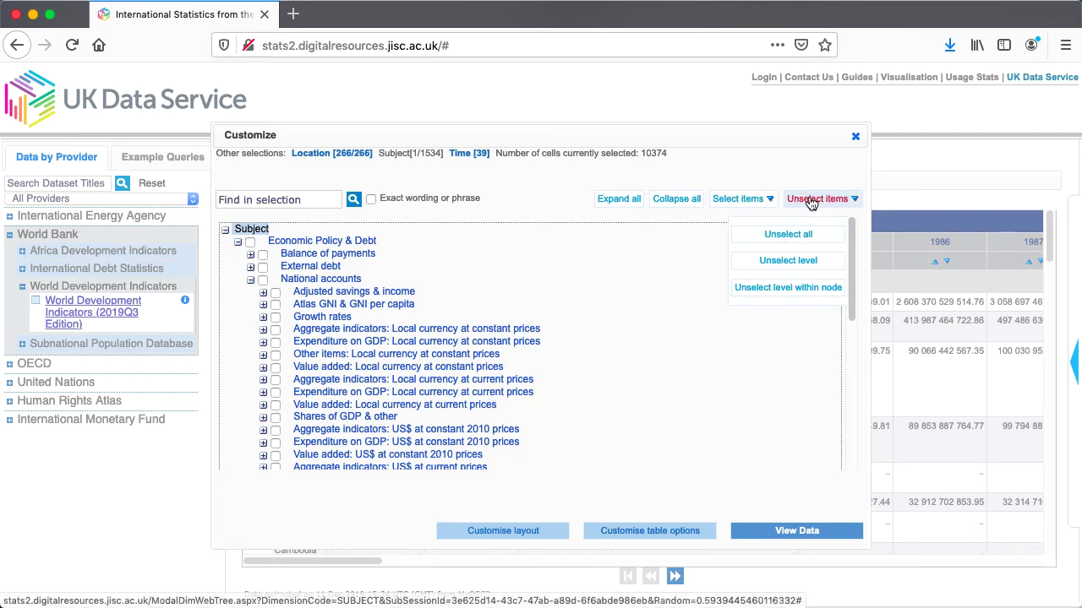
left_click(791, 234)
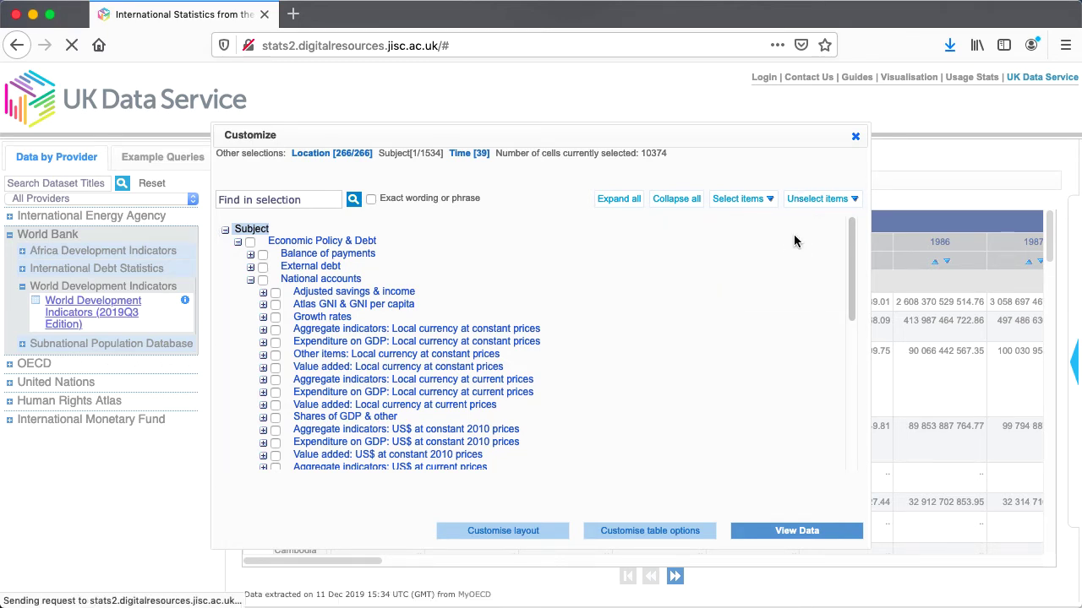
Search subjects for 'immunization' and select the DPT and measles indicators.
left_click(278, 206)
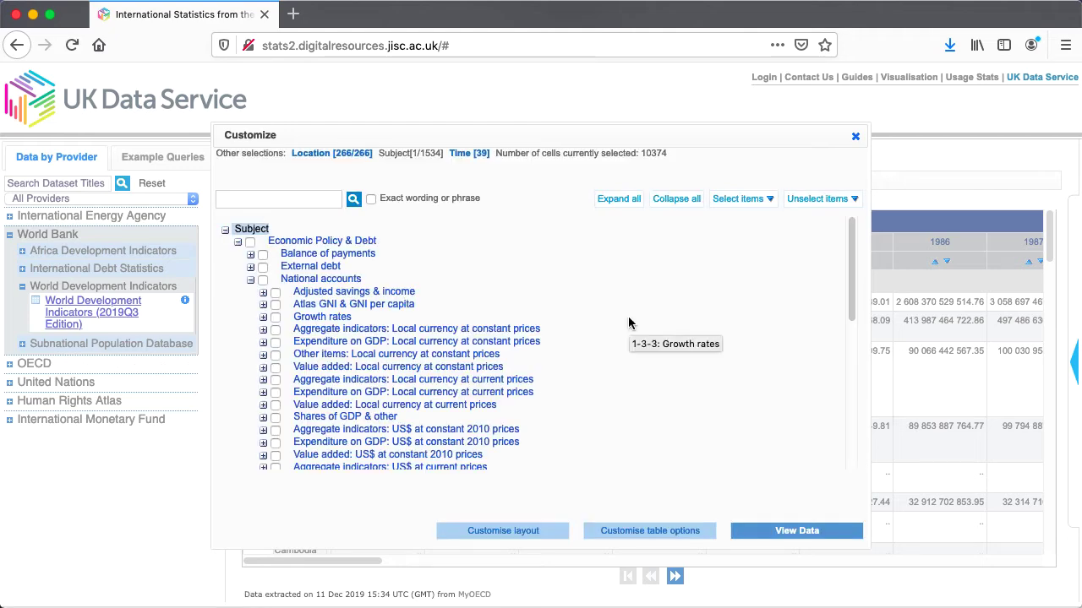
left_click(282, 203)
type("imm")
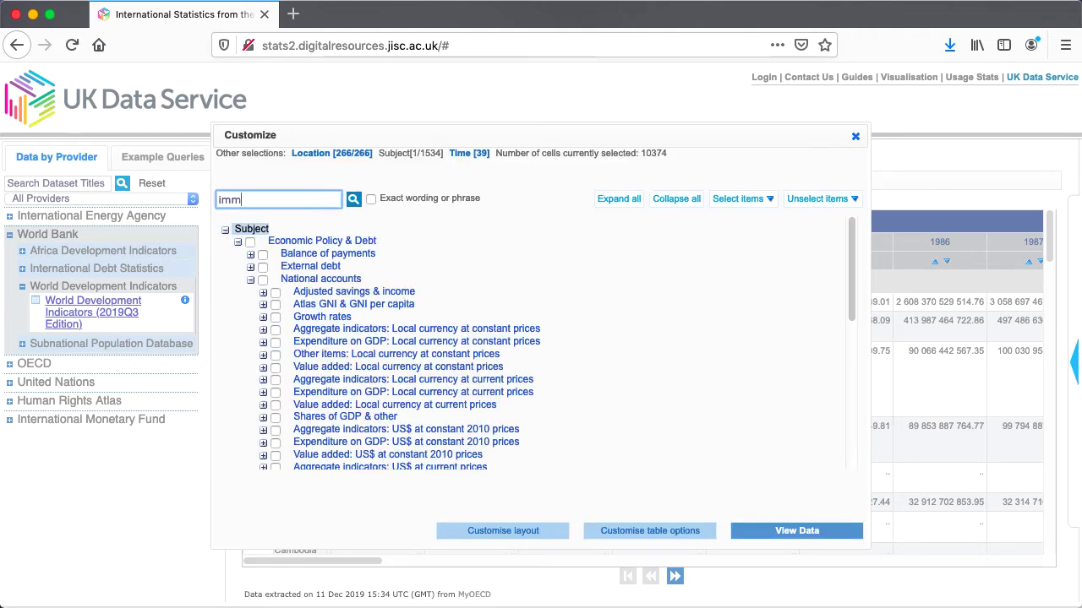
type("unization")
left_click(352, 199)
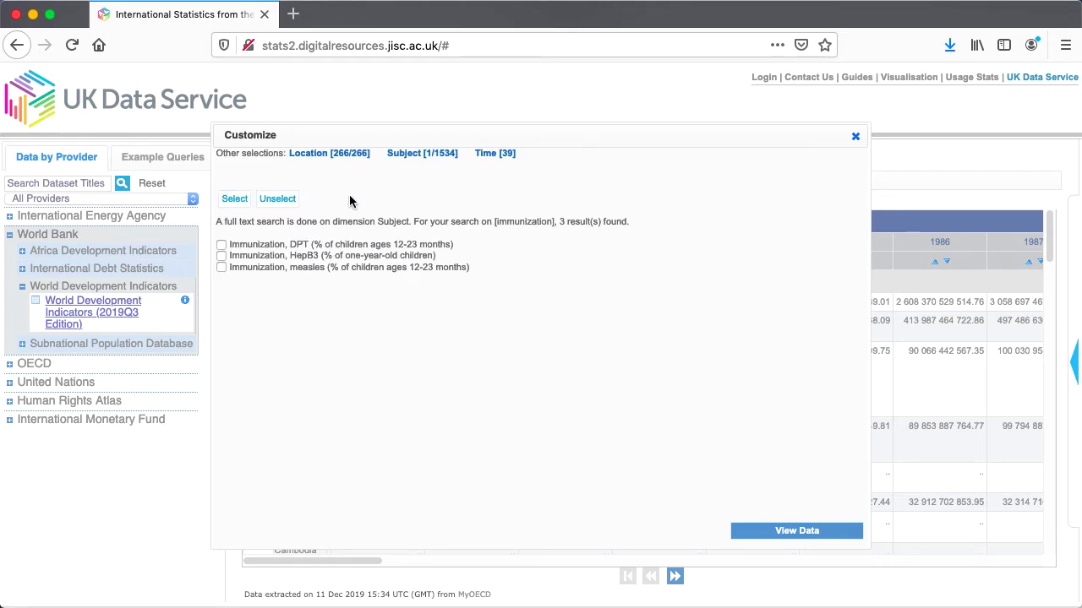
left_click(220, 245)
left_click(222, 267)
left_click(792, 530)
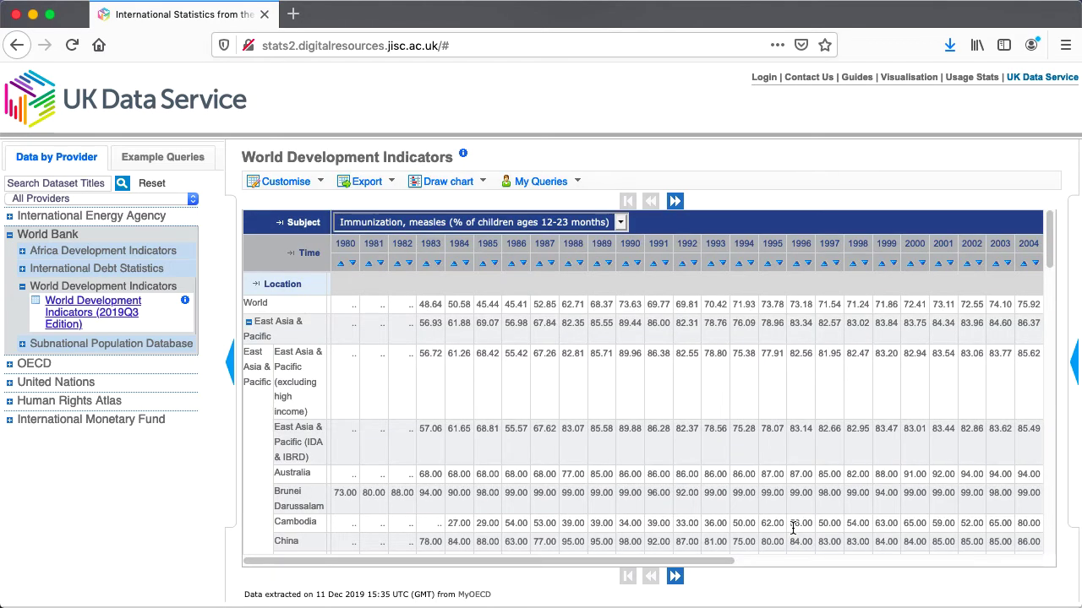
left_click(291, 285)
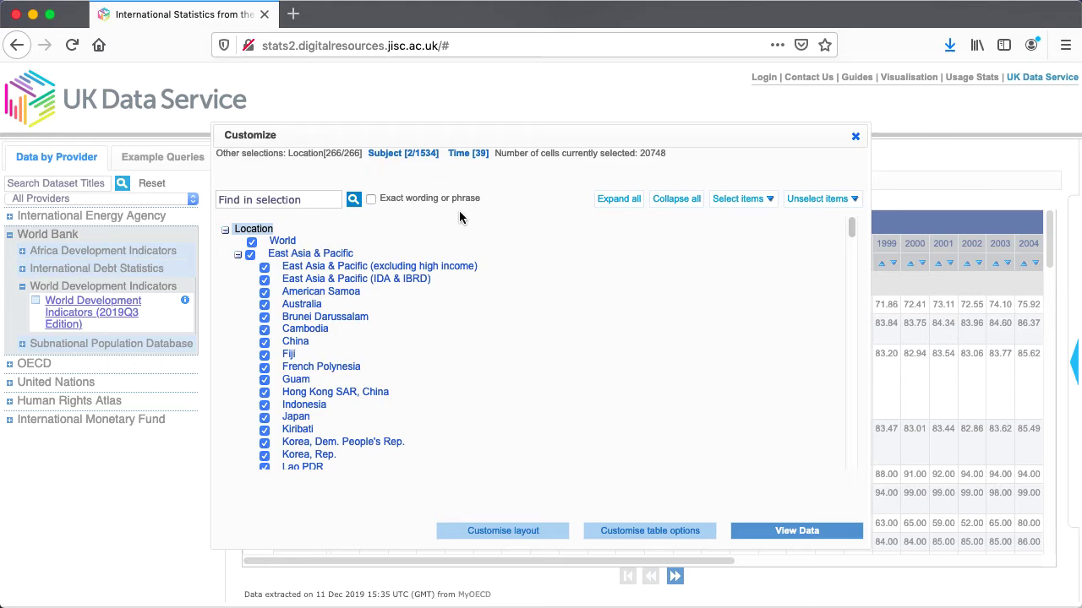
left_click(410, 160)
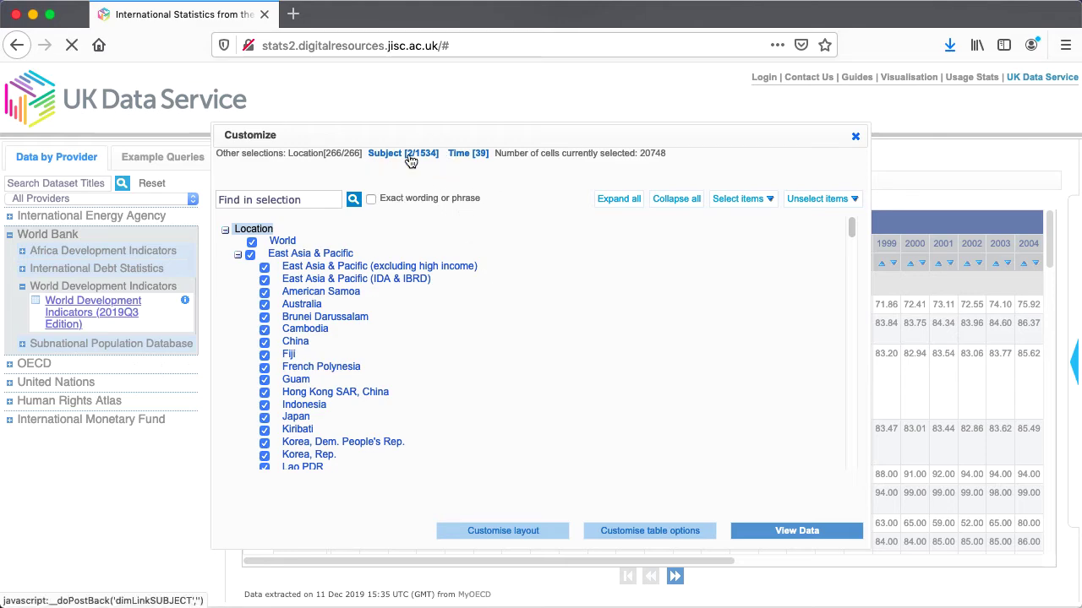
left_click(474, 154)
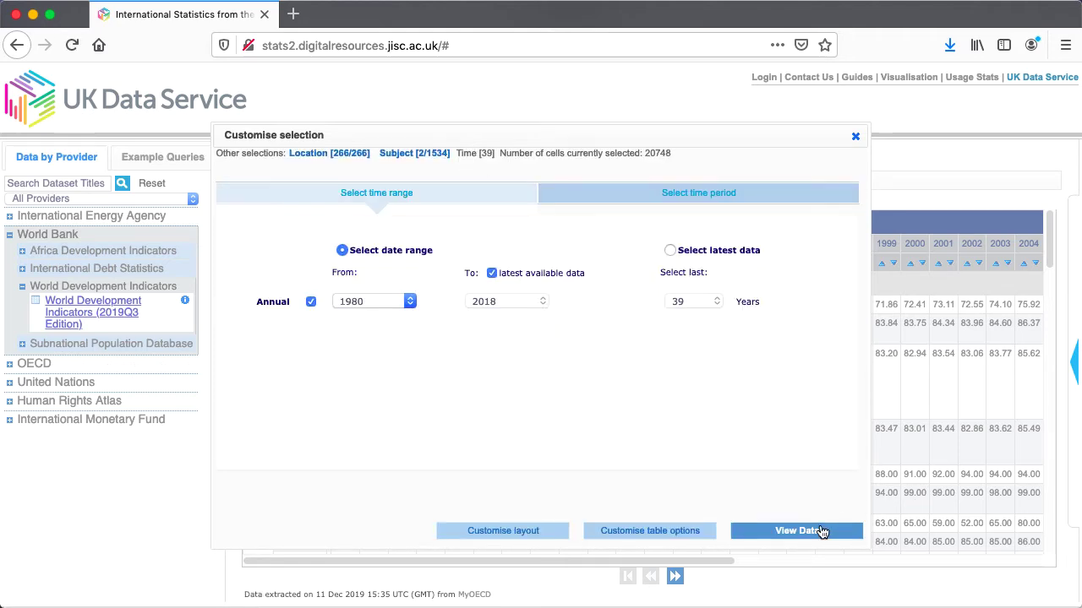
left_click(806, 530)
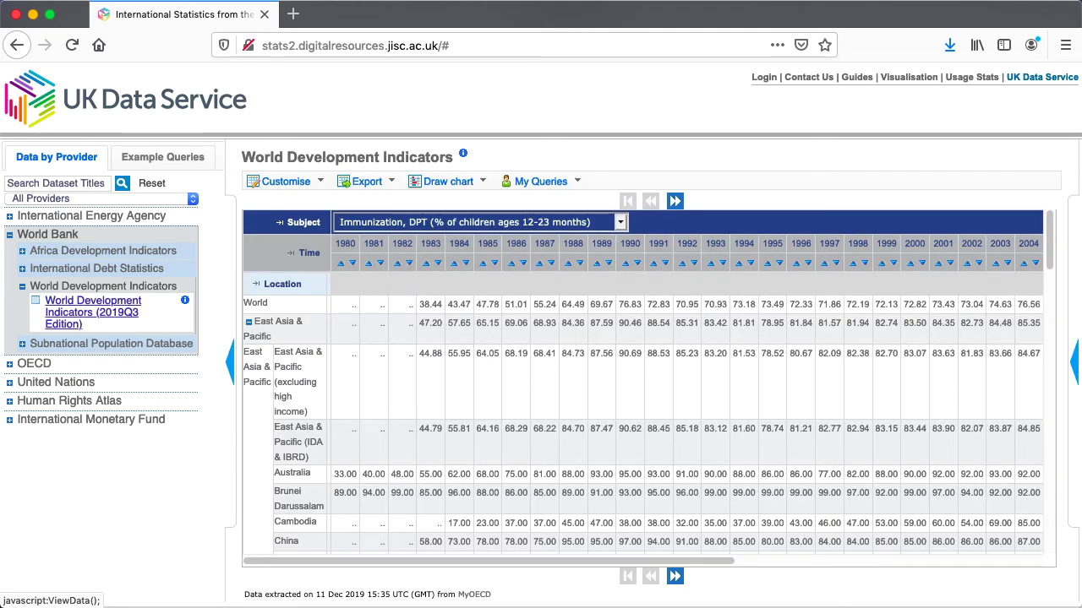
Scroll across the years, then display measles immunization figures instead of DPT.
left_click_drag(641, 564, 1010, 515)
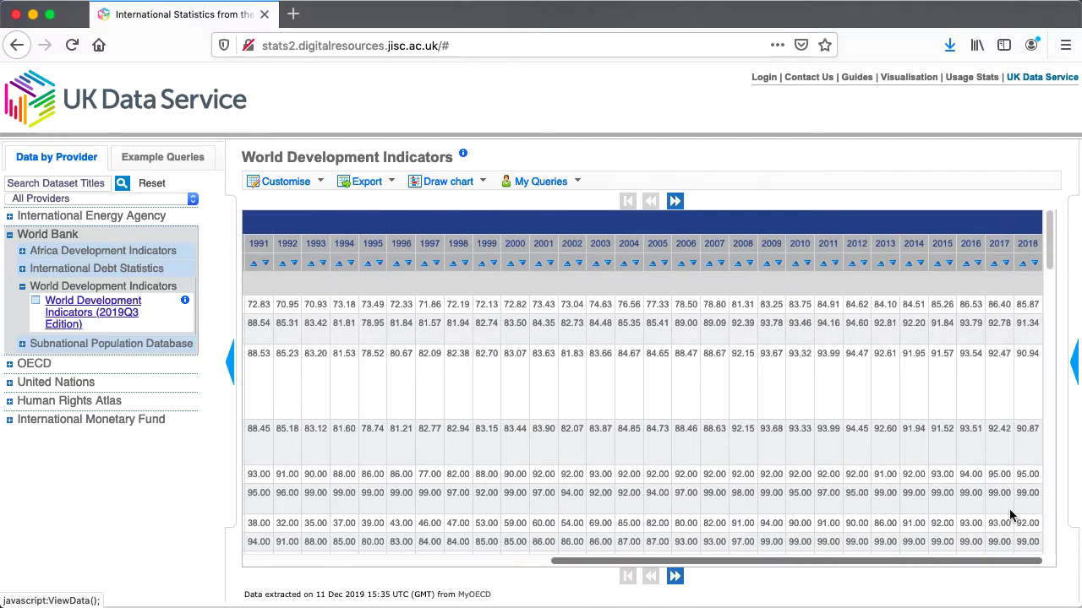
left_click_drag(1009, 515, 476, 249)
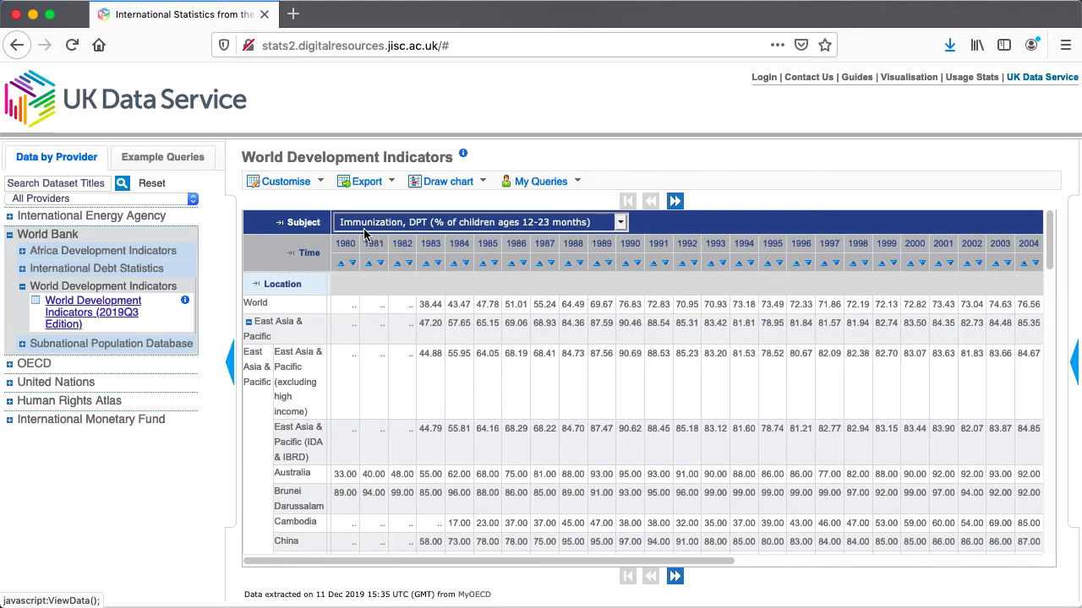
left_click(550, 228)
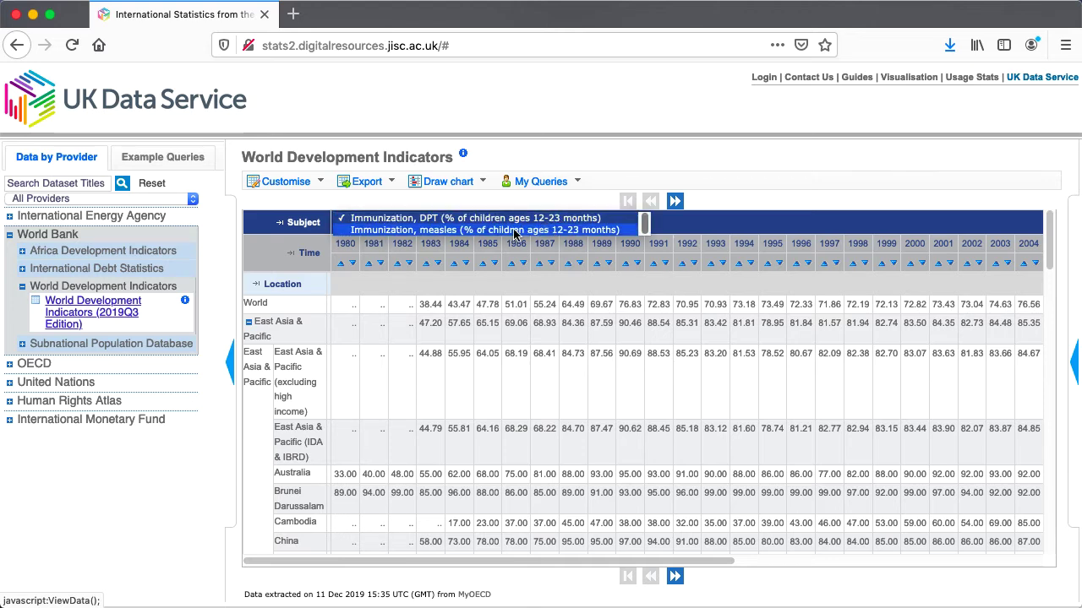
left_click(513, 231)
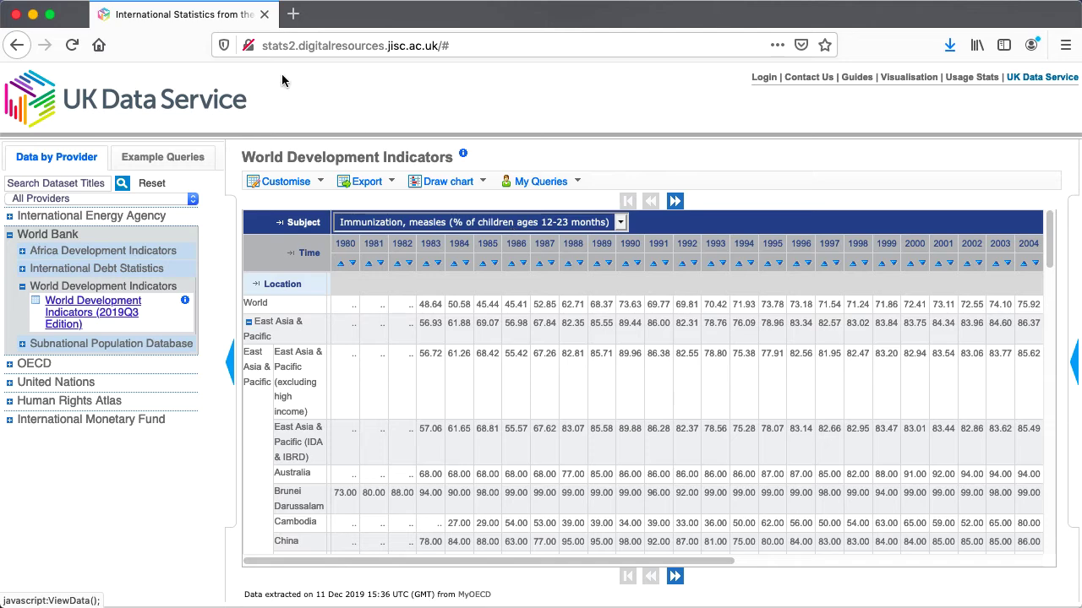
Move Subject from the page area into the rows beneath Location.
left_click(302, 183)
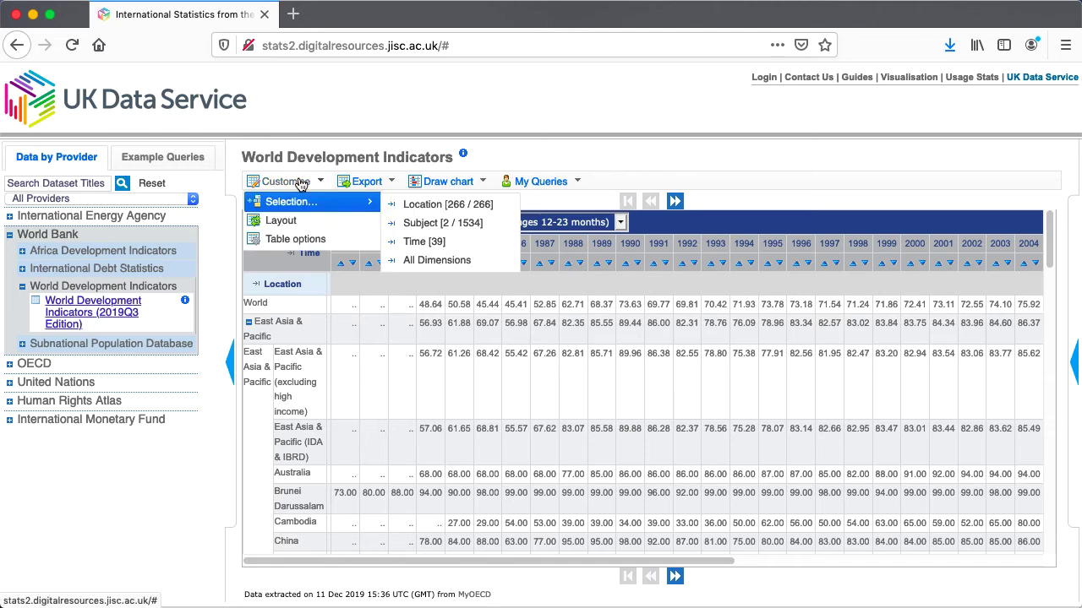
left_click(313, 222)
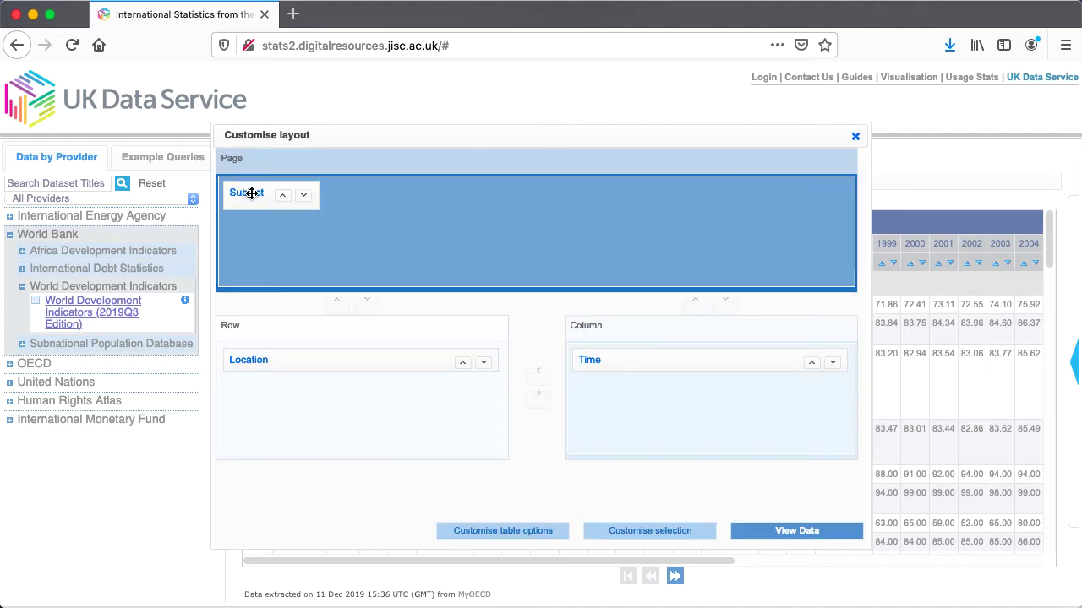
left_click_drag(247, 192, 254, 393)
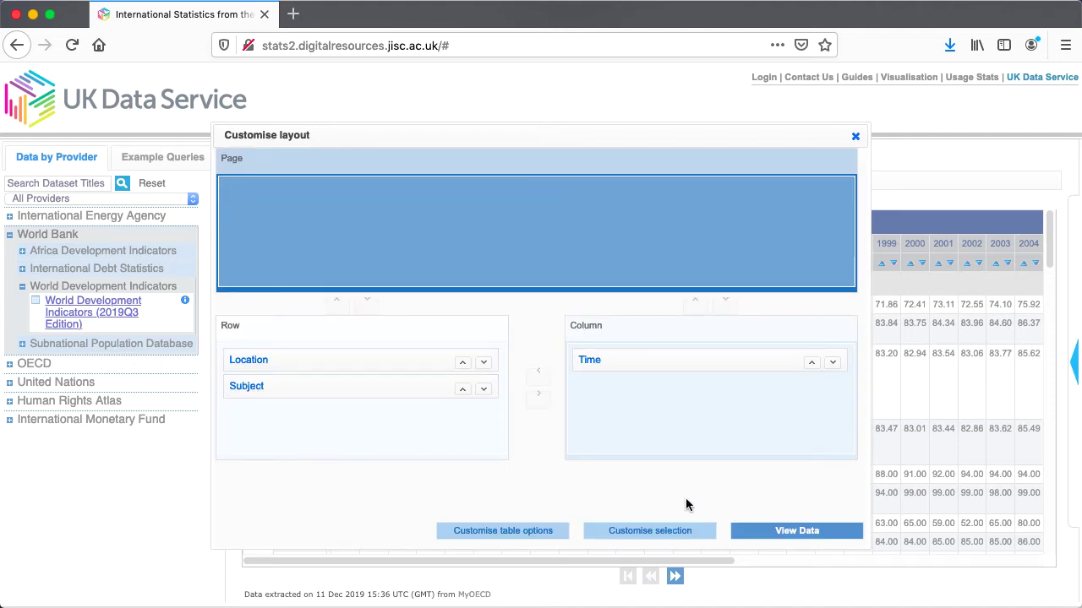
left_click(807, 531)
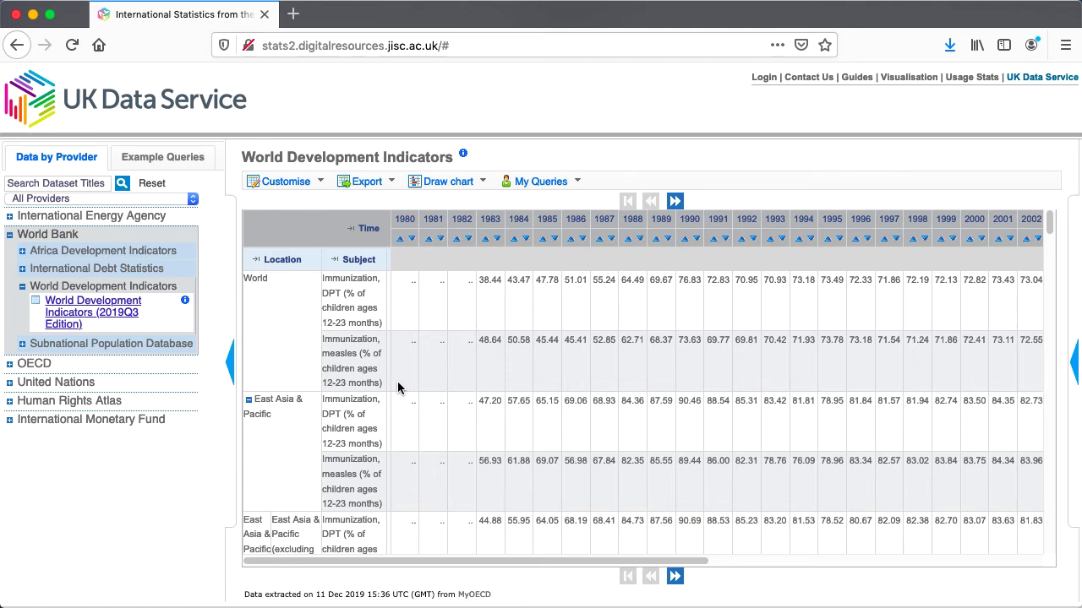
View the dataset's metadata, then close the information panel to widen the table.
left_click(463, 156)
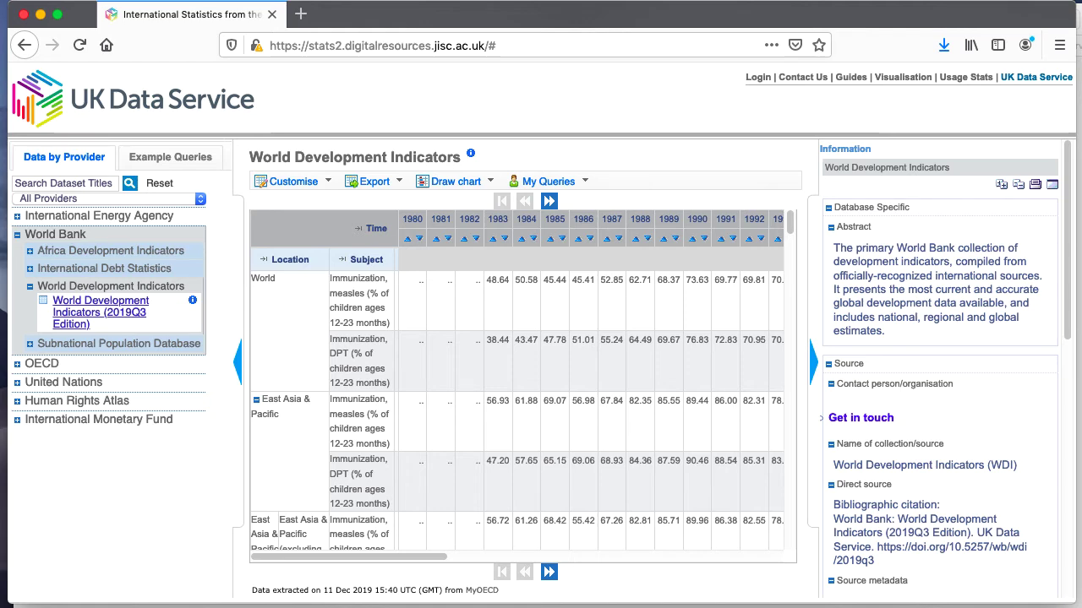
left_click_drag(1075, 186, 1075, 301)
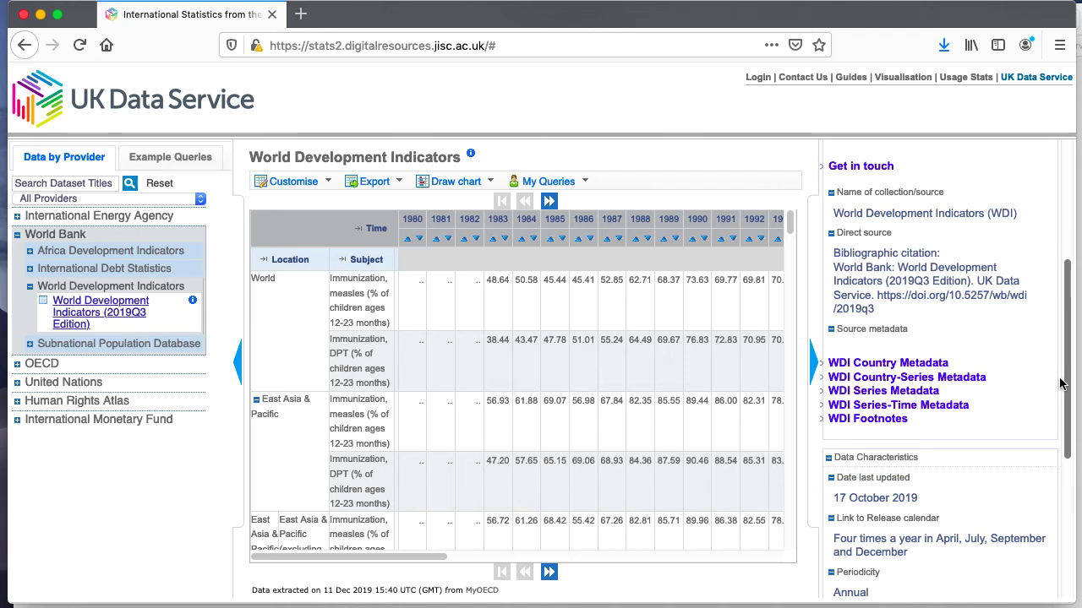
left_click(814, 361)
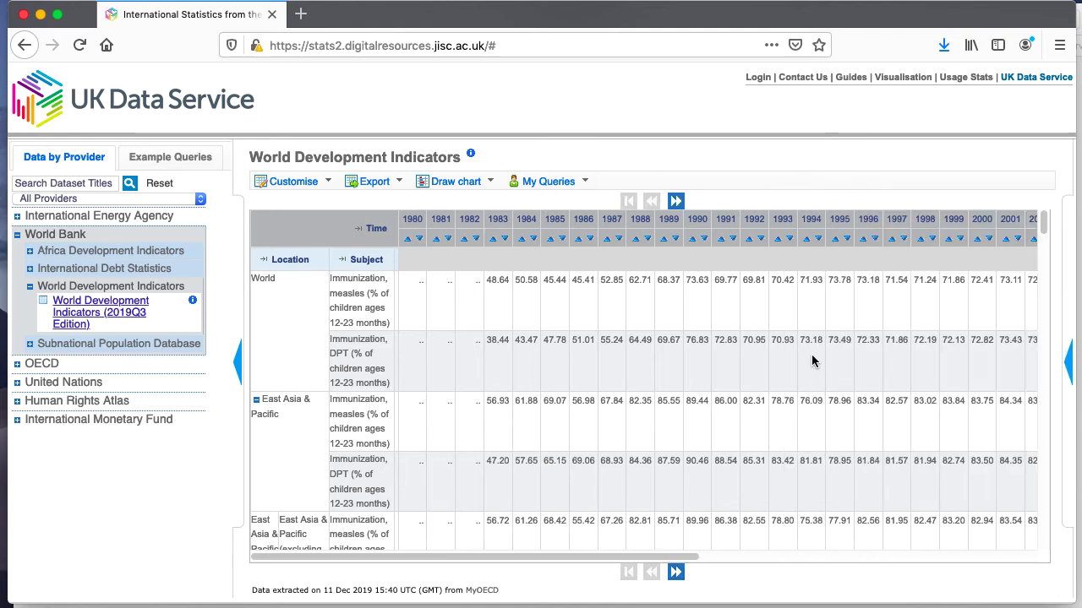
Hide the dataset list and draw the table as a line chart.
left_click(237, 364)
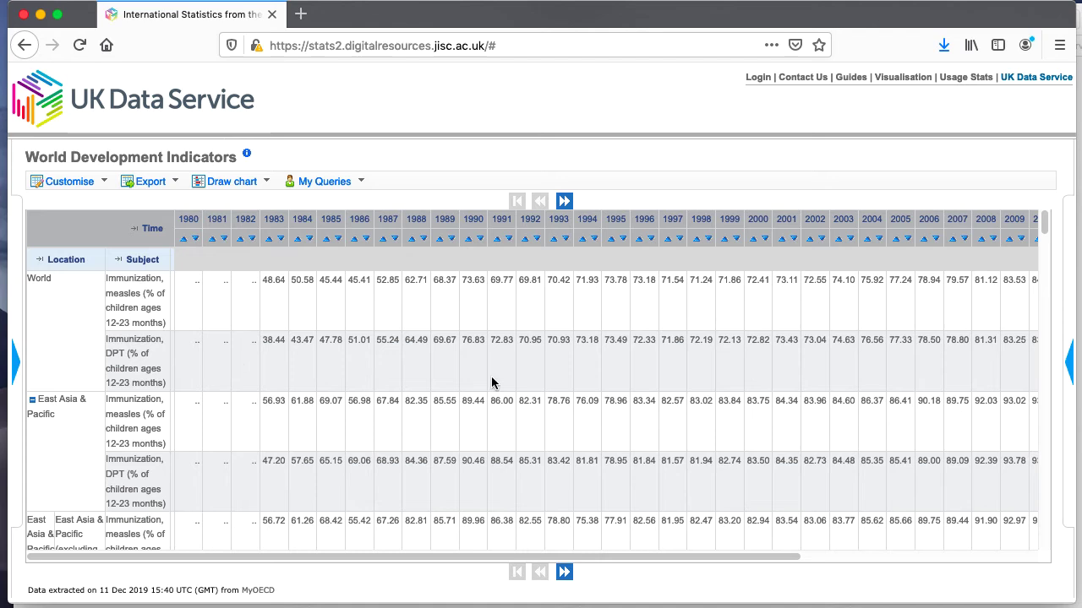
left_click(174, 182)
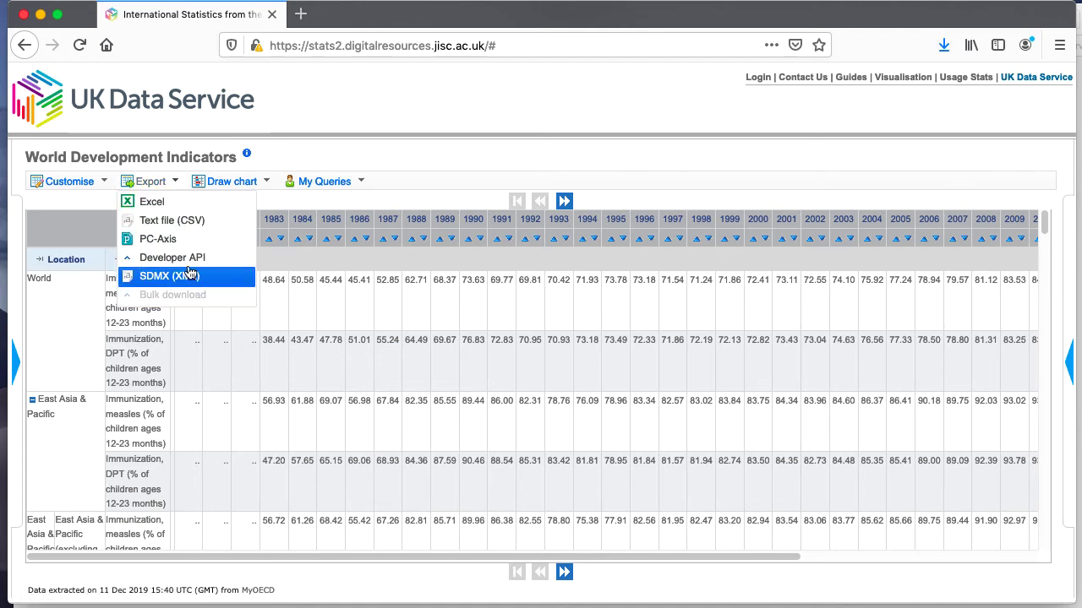
left_click(260, 187)
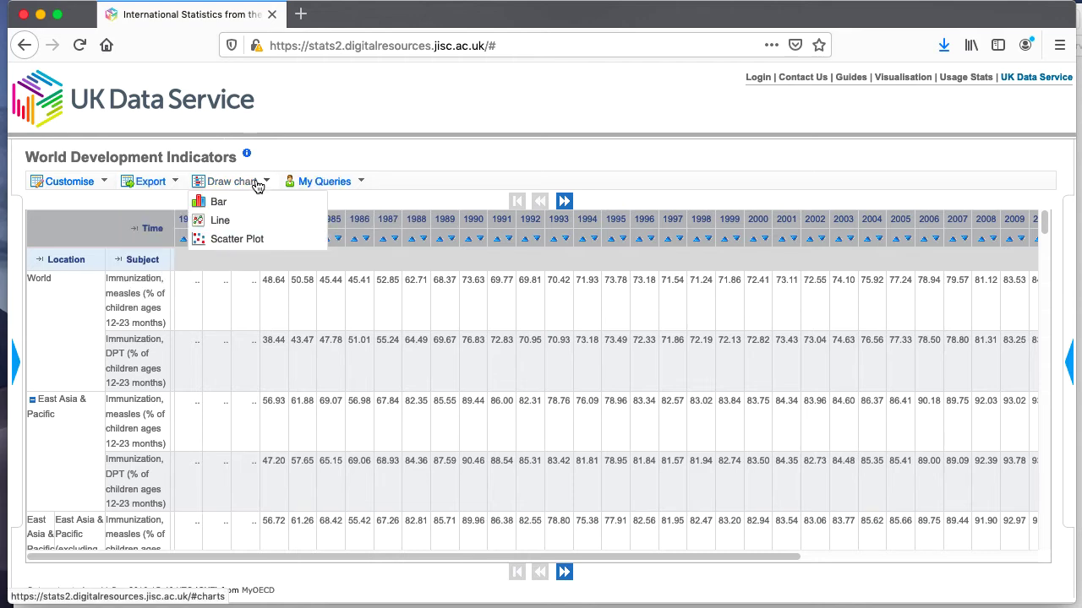
left_click(221, 221)
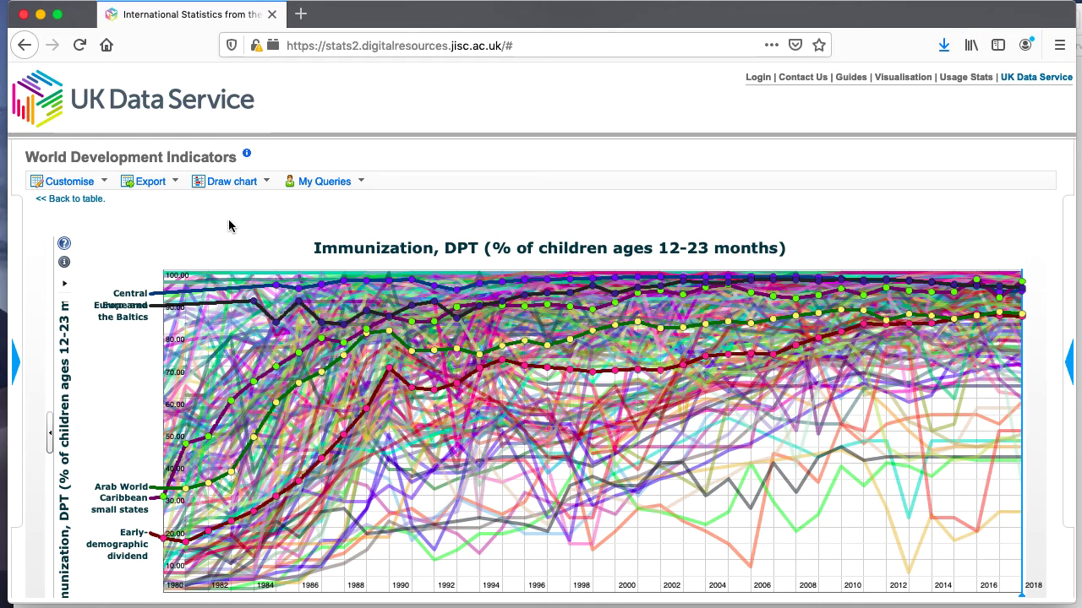
Limit the Location selection to only Cambodia and Indonesia.
left_click(93, 183)
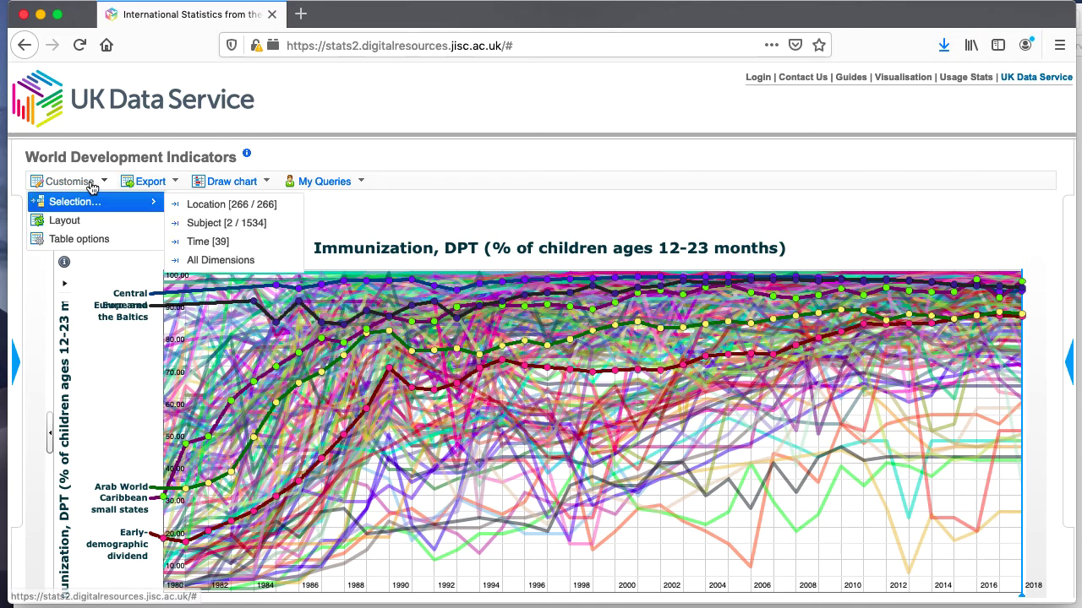
left_click(222, 209)
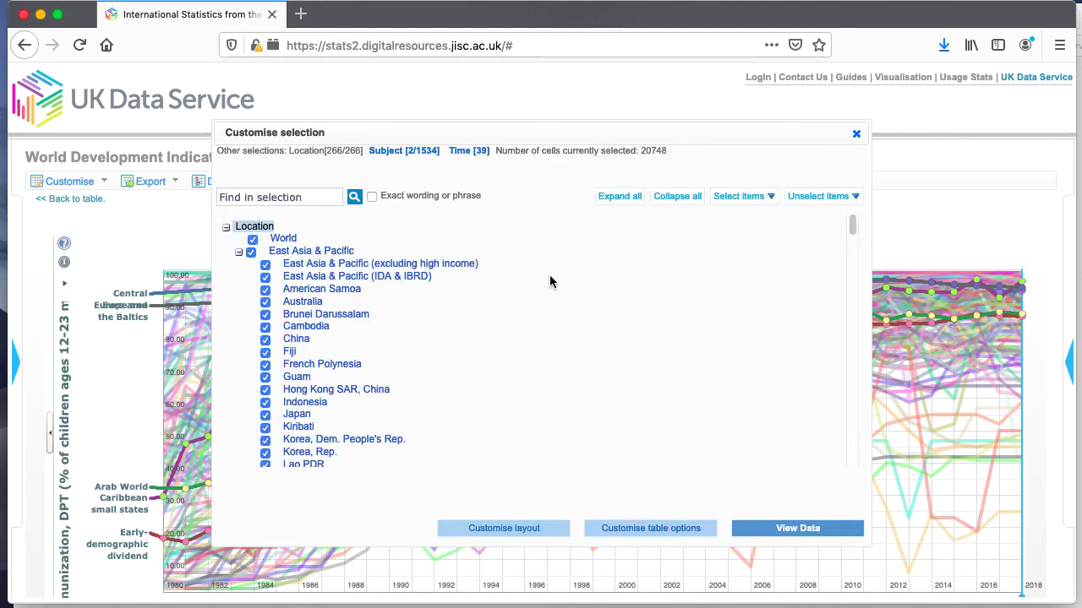
left_click(824, 196)
left_click(799, 233)
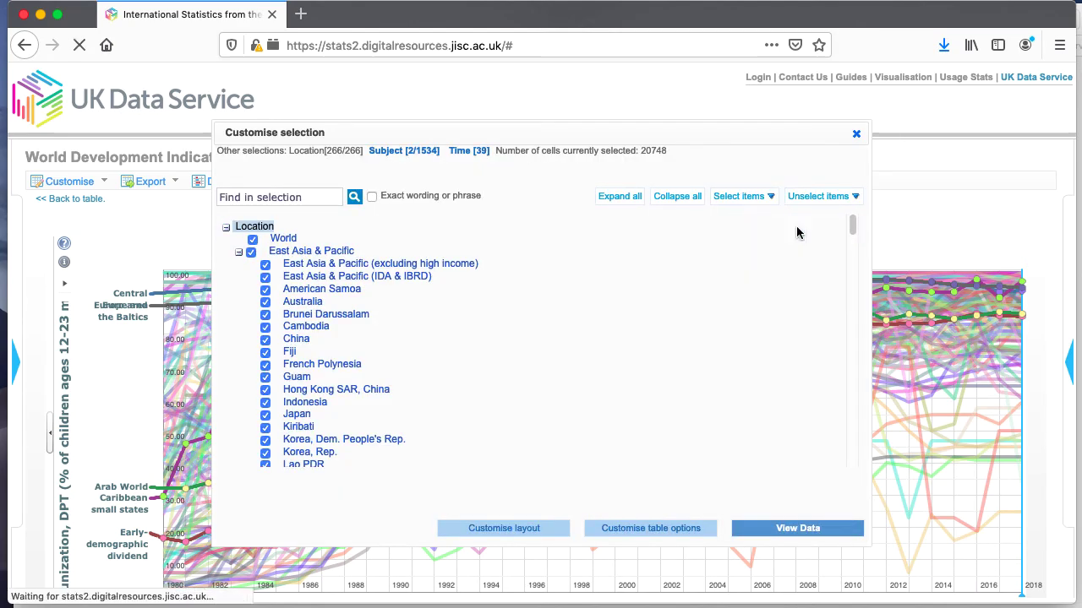
left_click(265, 329)
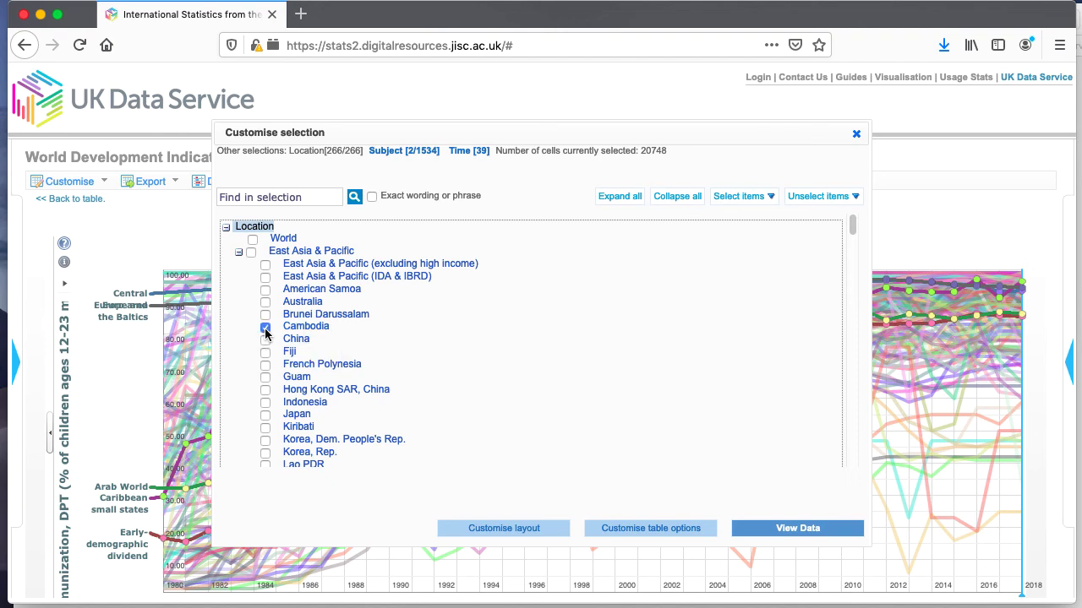
left_click(265, 403)
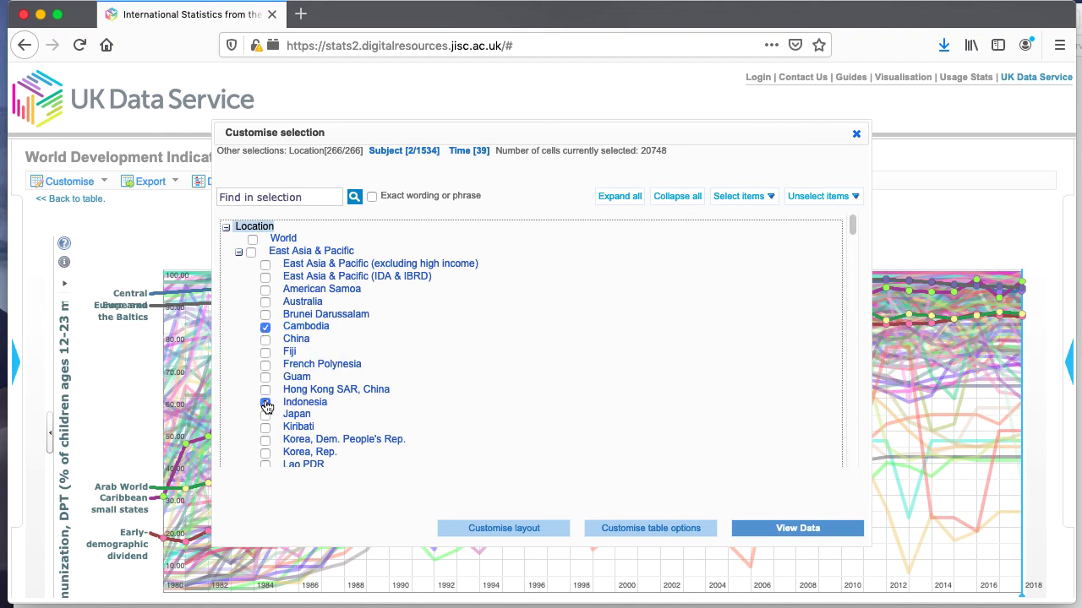
left_click(797, 531)
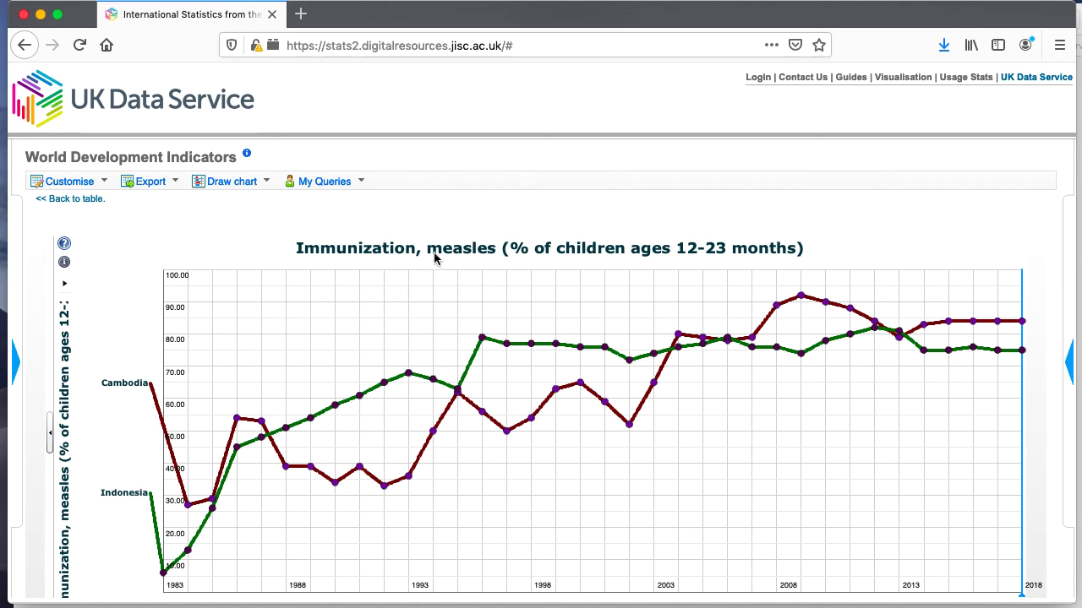
Change the charted measure from measles to DPT immunization.
left_click(66, 286)
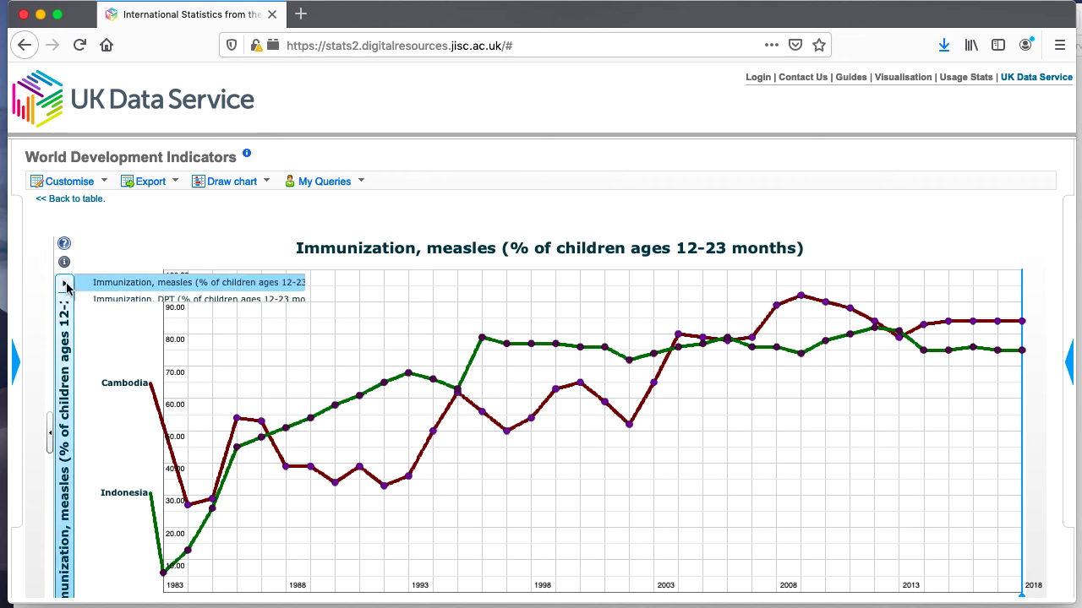
left_click(187, 302)
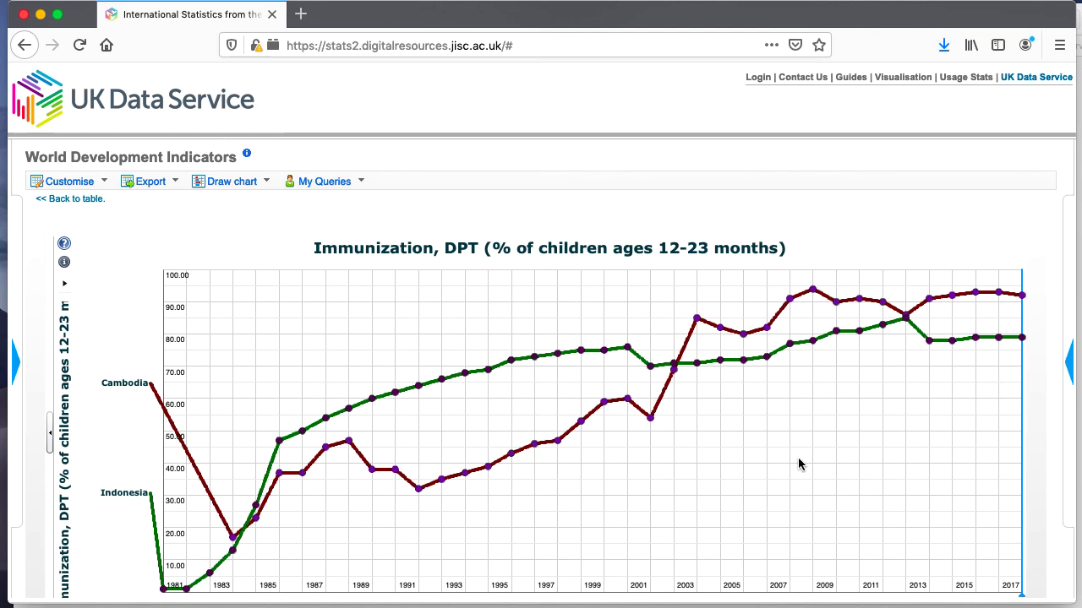
left_click(89, 182)
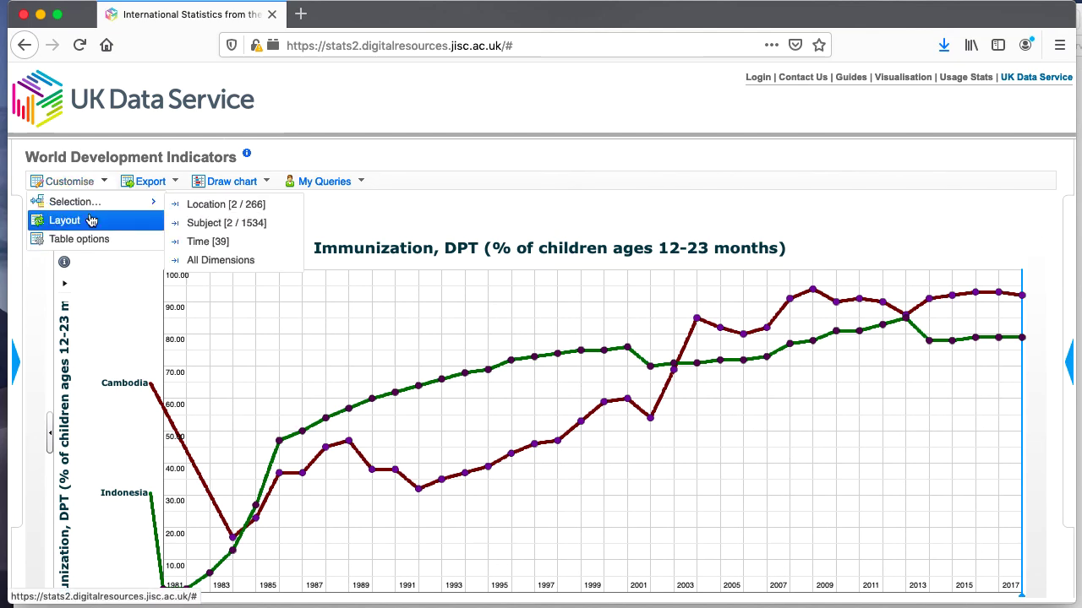
Reorder the rows so Subject precedes Location, giving one chart per country.
left_click(88, 220)
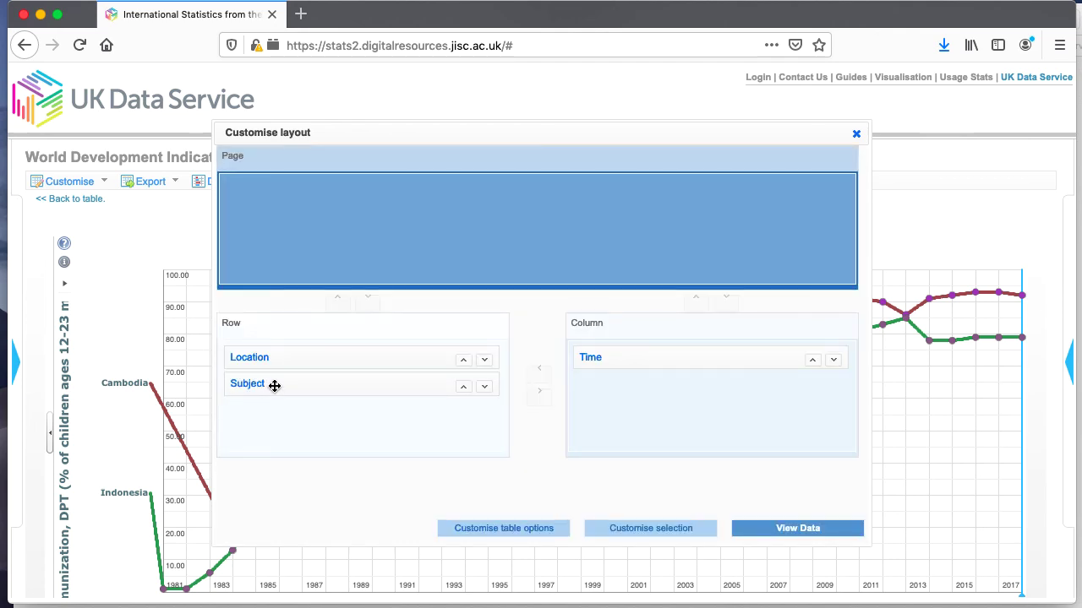
left_click_drag(274, 385, 276, 353)
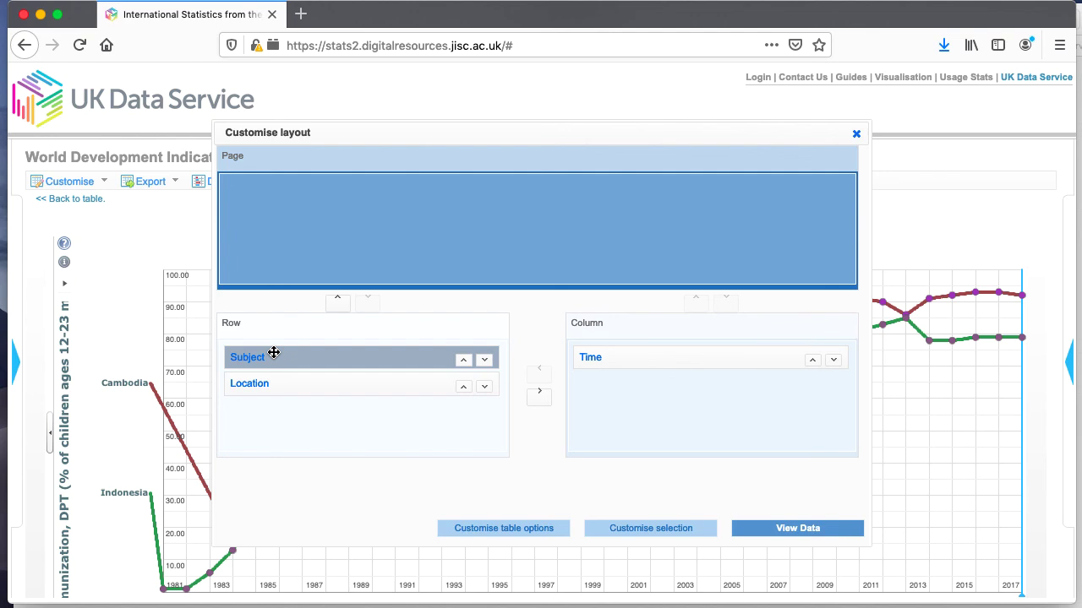
left_click(799, 529)
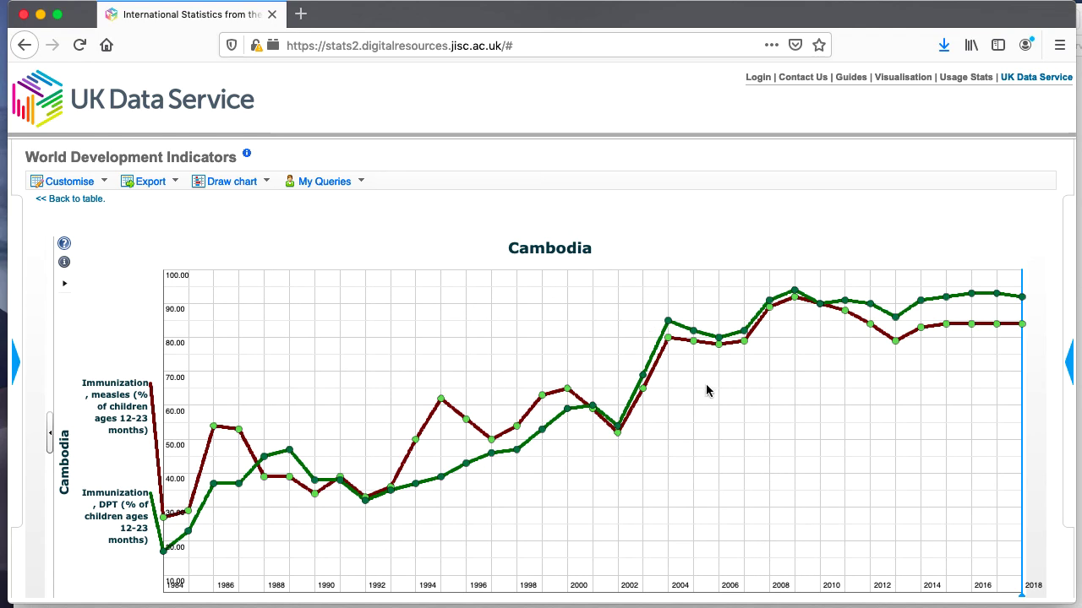
Switch the chart's country selector to Indonesia to show its DPT and measles coverage, 1981-2017.
left_click(64, 284)
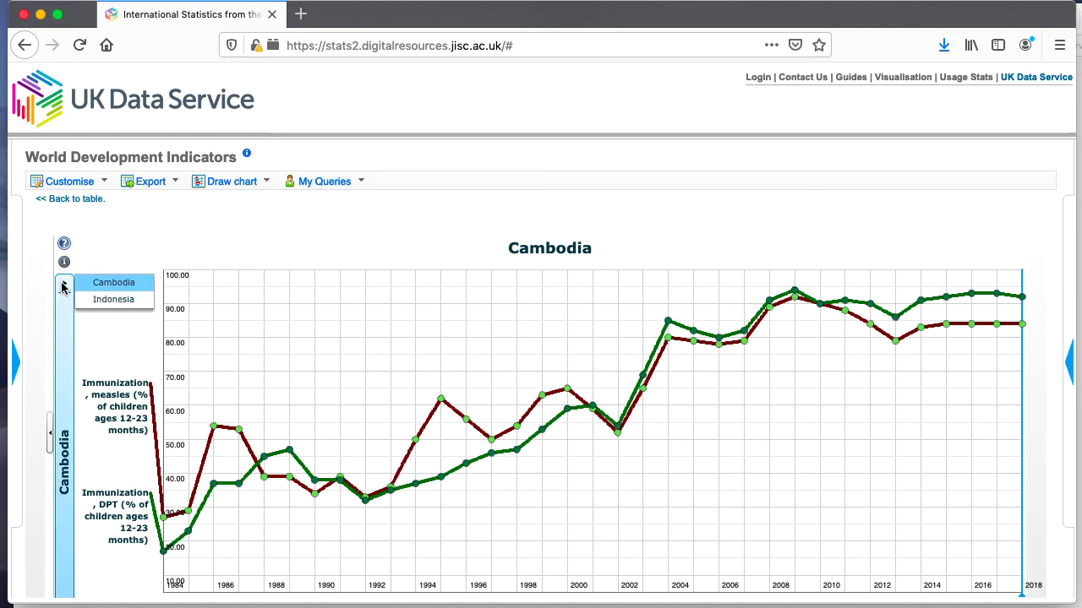
left_click(104, 302)
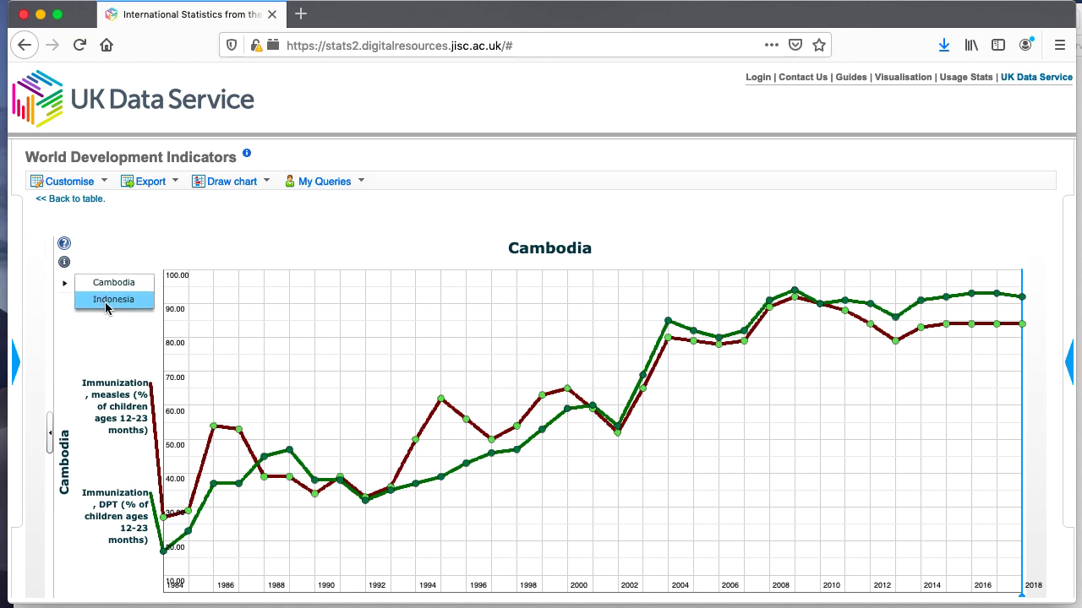
left_click(105, 302)
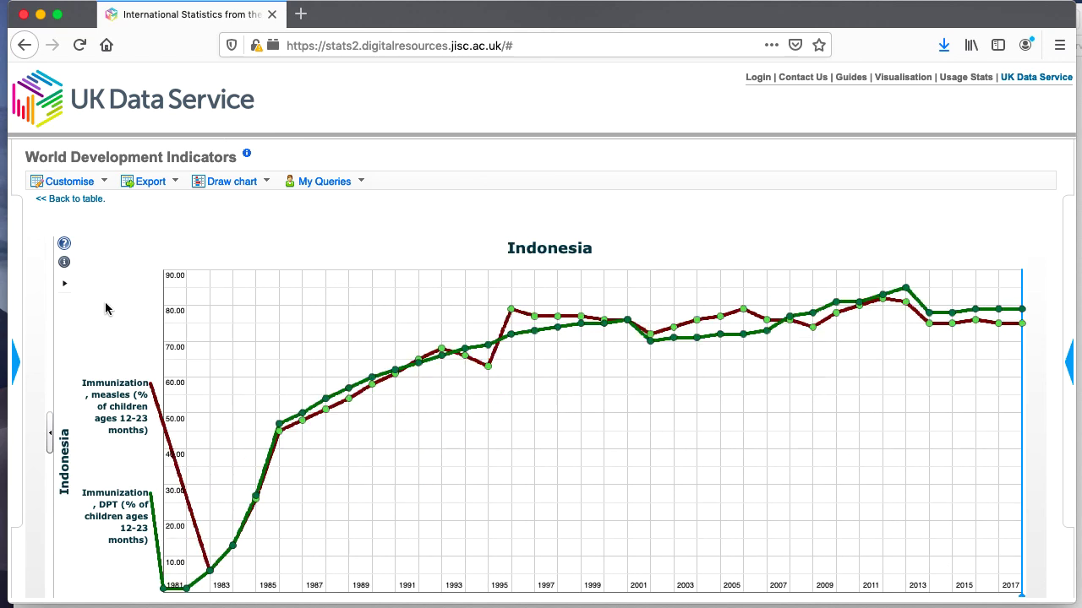